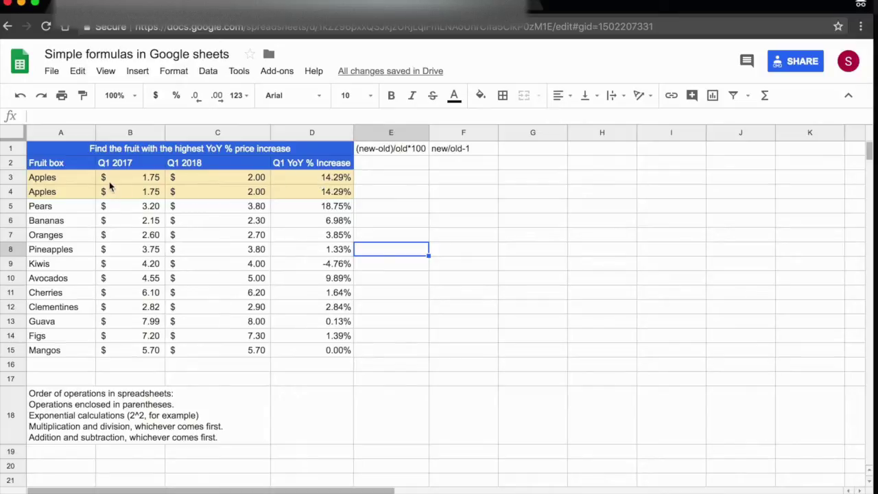
Reduce the displayed decimals of the second Apples row's Q1 2017 price in B4 to zero decimal places
{"action": "left_click", "coordinate": [13, 177]}
{"action": "left_click", "coordinate": [15, 192]}
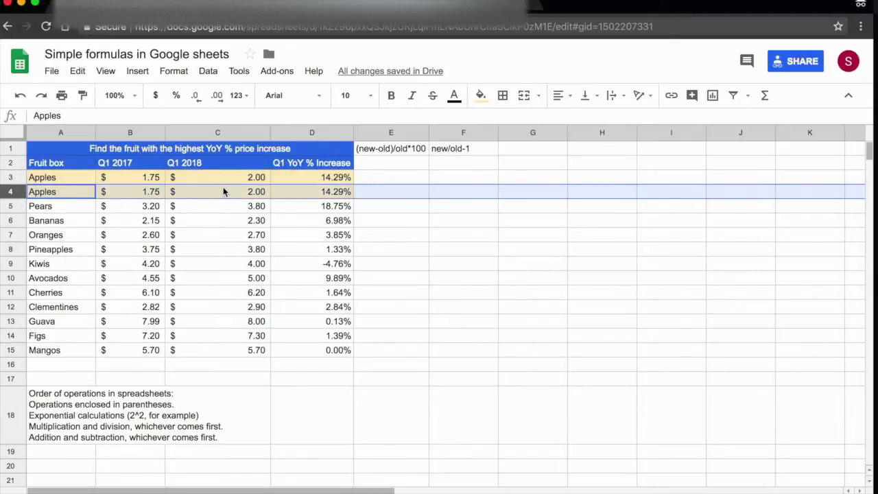
{"action": "left_click", "coordinate": [152, 196]}
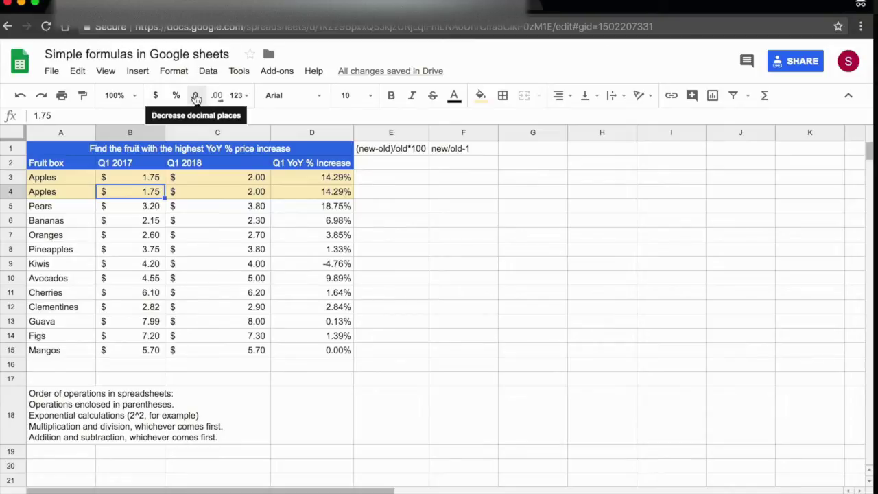
{"action": "left_click", "coordinate": [197, 96]}
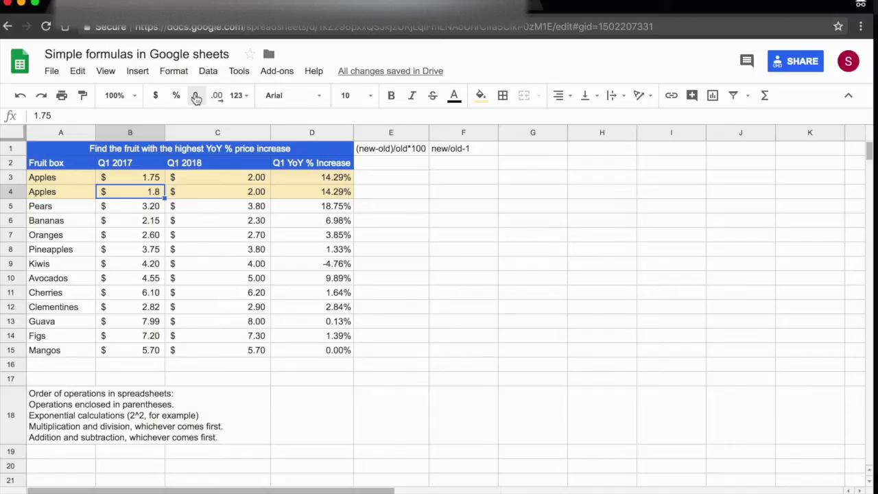
{"action": "left_click", "coordinate": [196, 97]}
Compare cells B3 and B4, examining the unrounded value stored in B4 both in the cell and in the formula bar
{"action": "left_click", "coordinate": [152, 179]}
{"action": "key", "text": "Down"}
{"action": "double_click", "coordinate": [157, 190]}
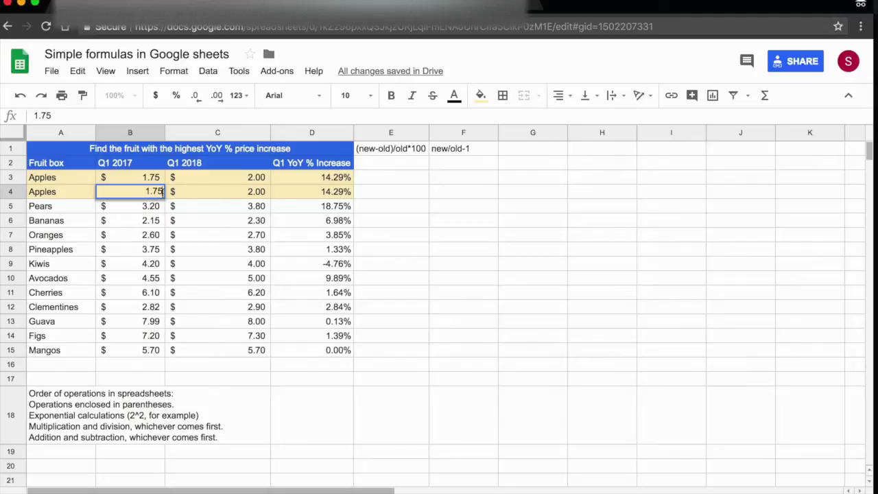
{"action": "left_click", "coordinate": [175, 194]}
{"action": "left_click", "coordinate": [149, 197]}
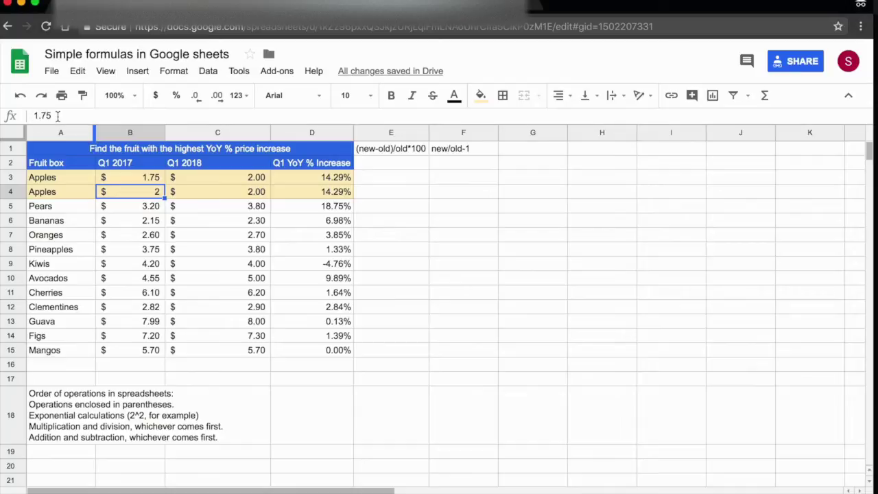
{"action": "left_click", "coordinate": [32, 120]}
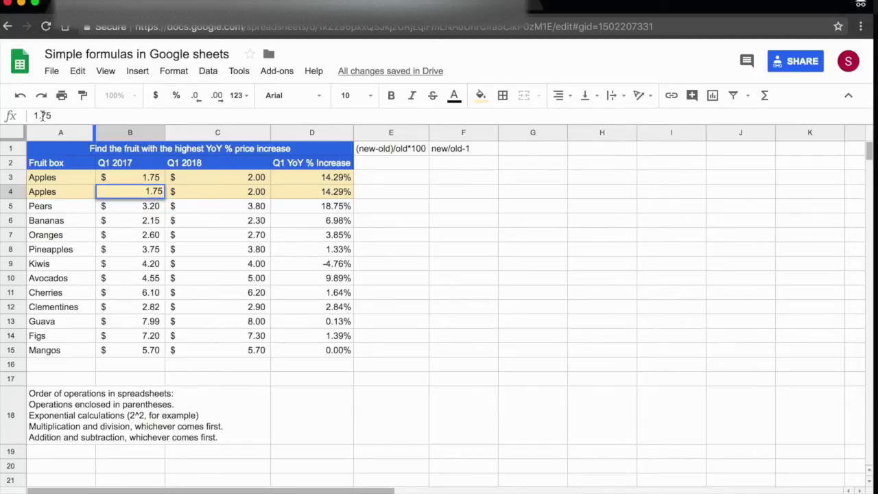
{"action": "left_click", "coordinate": [151, 206]}
{"action": "left_click", "coordinate": [152, 195]}
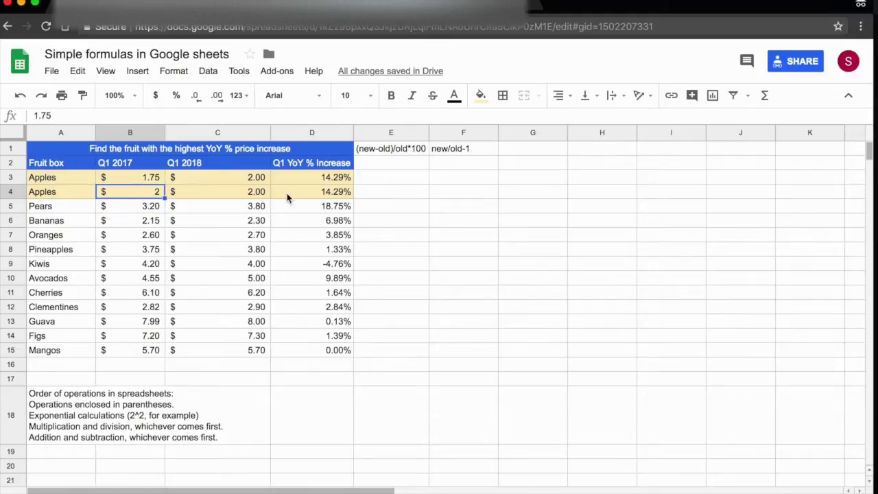
Enter the formula =B4/2 in cell E4 to test which value the calculation uses
{"action": "left_click", "coordinate": [394, 194]}
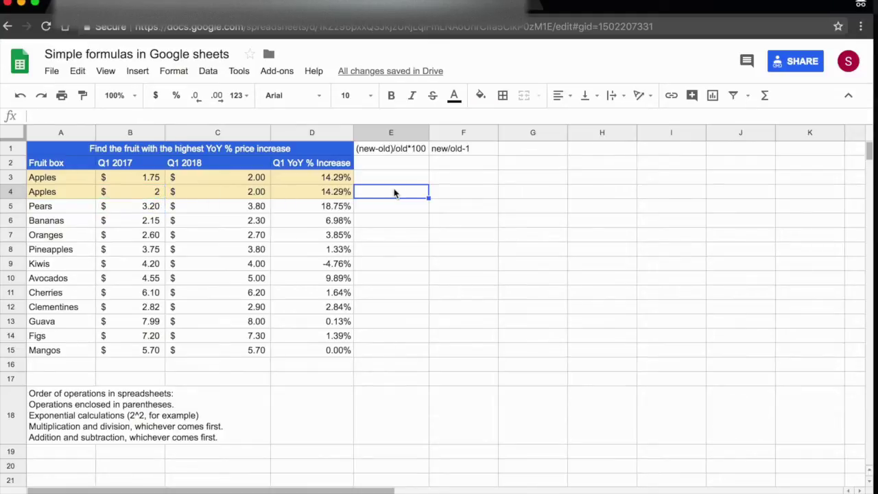
{"action": "type", "text": "="}
{"action": "left_click", "coordinate": [150, 194]}
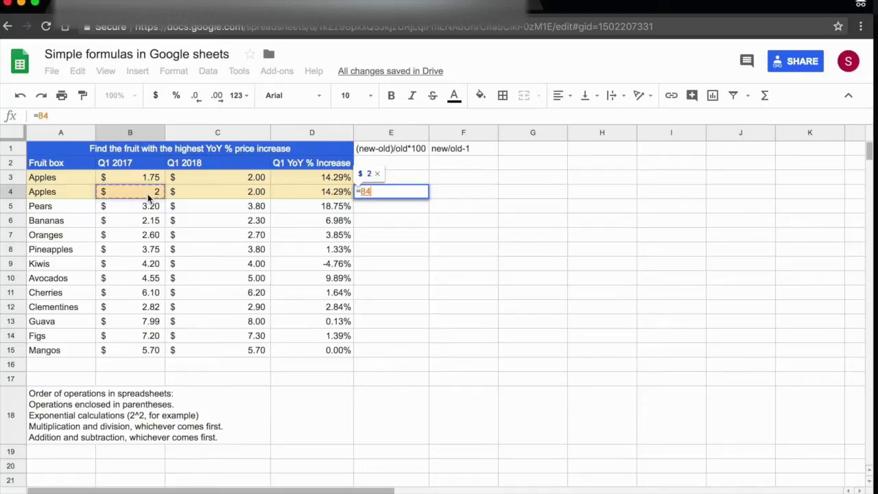
{"action": "type", "text": "/2"}
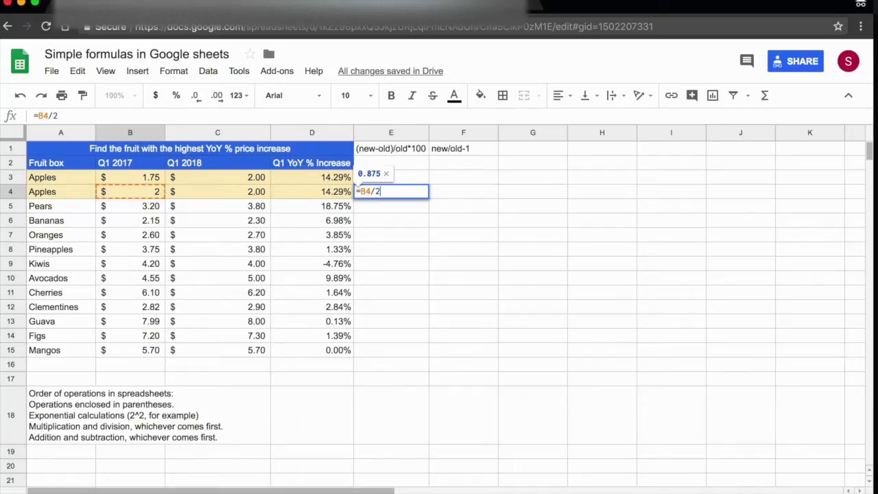
{"action": "key", "text": "Return"}
Clear the test formula from cell E4 and restore the B4 price display to two decimal places
{"action": "left_click", "coordinate": [411, 195]}
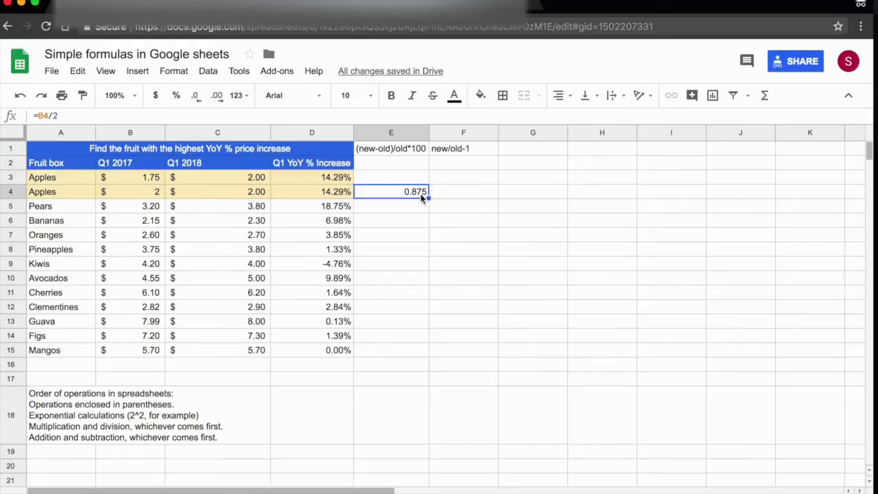
{"action": "key", "text": "Delete"}
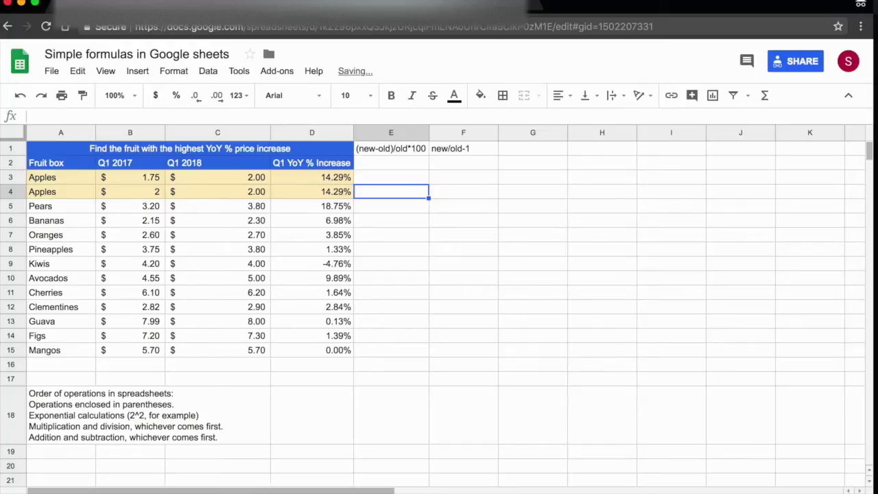
{"action": "left_click", "coordinate": [153, 196]}
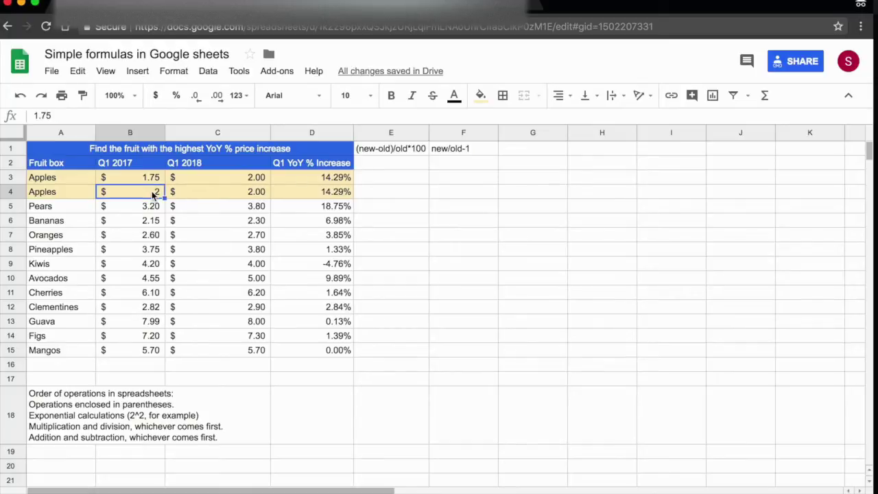
{"action": "left_click", "coordinate": [219, 97]}
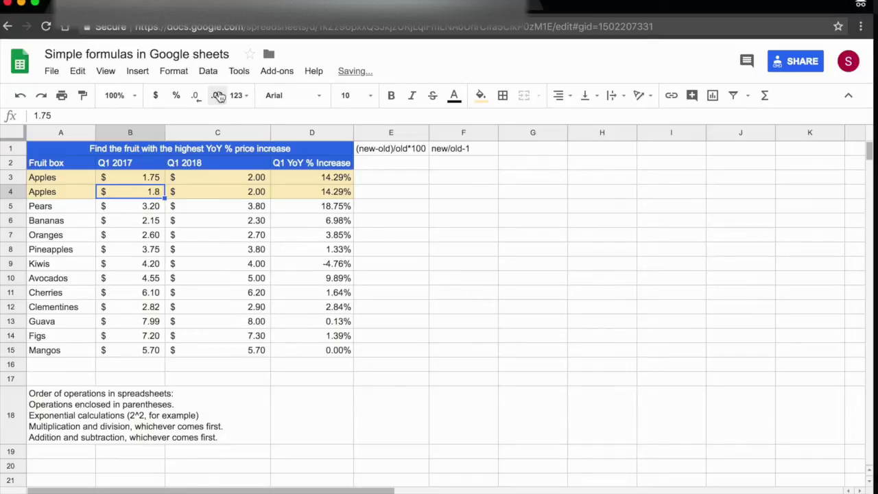
{"action": "left_click", "coordinate": [218, 96]}
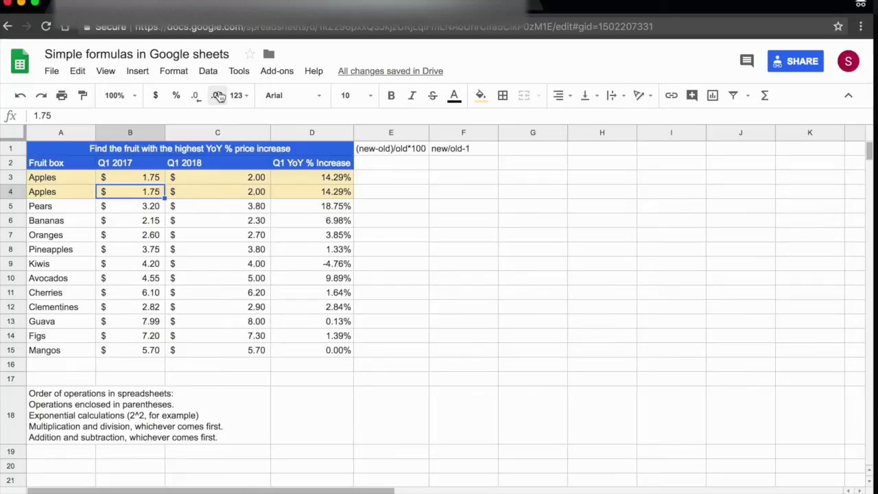
Enter a ROUND formula in cell E3 that rounds B3 to 0 decimal places, and check it against B3
{"action": "left_click", "coordinate": [409, 178]}
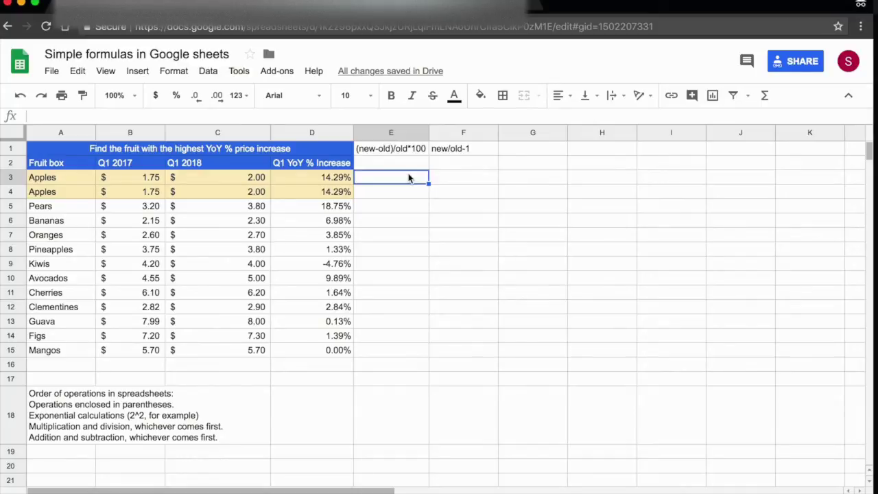
{"action": "type", "text": "="}
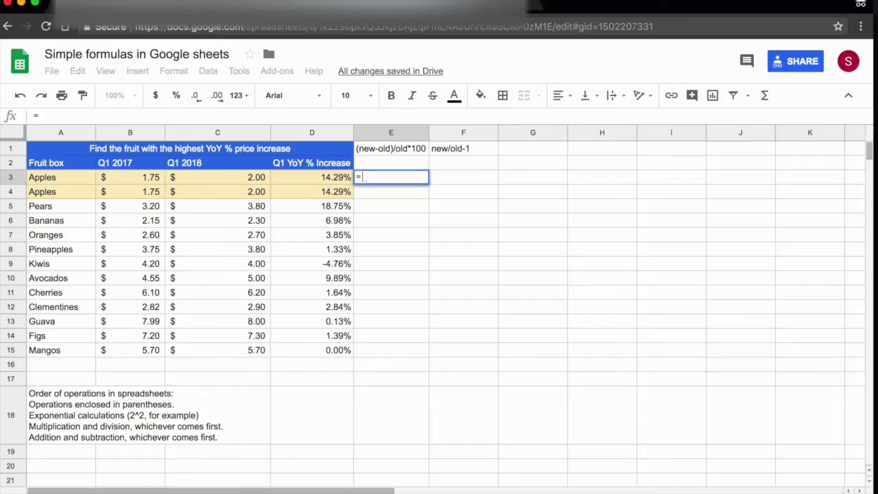
{"action": "type", "text": "round"}
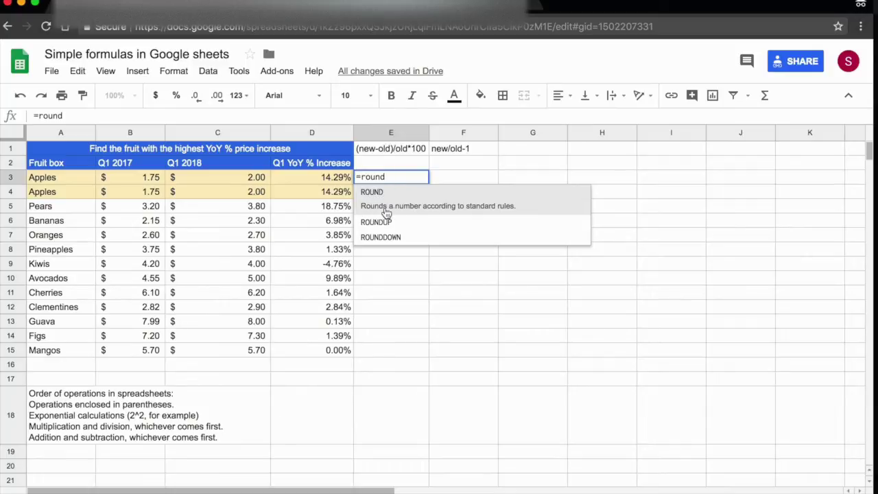
{"action": "left_click", "coordinate": [527, 200]}
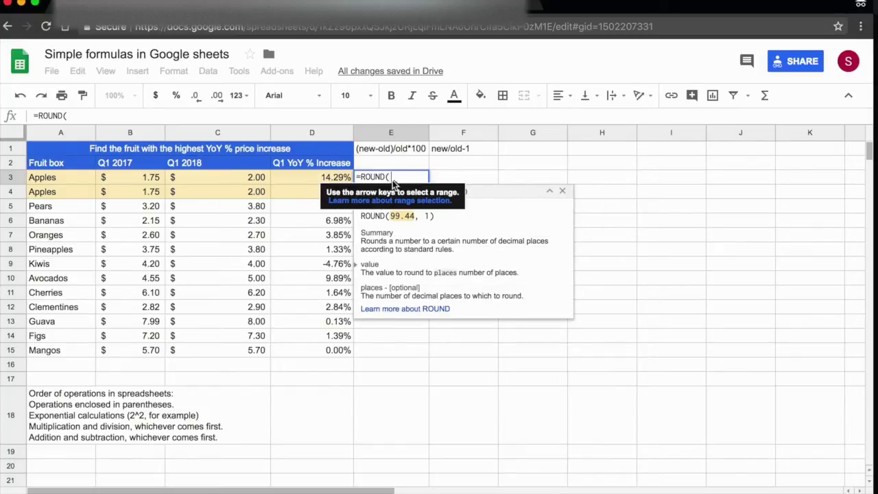
{"action": "left_click", "coordinate": [127, 180]}
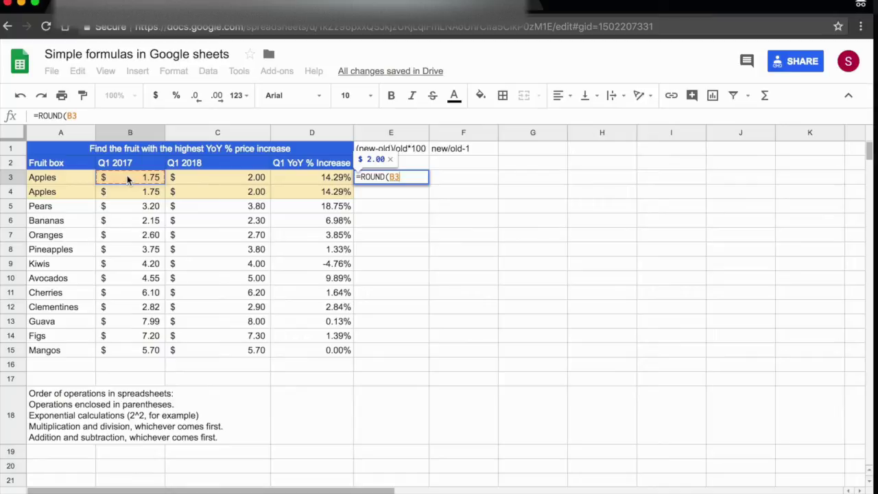
{"action": "type", "text": ","}
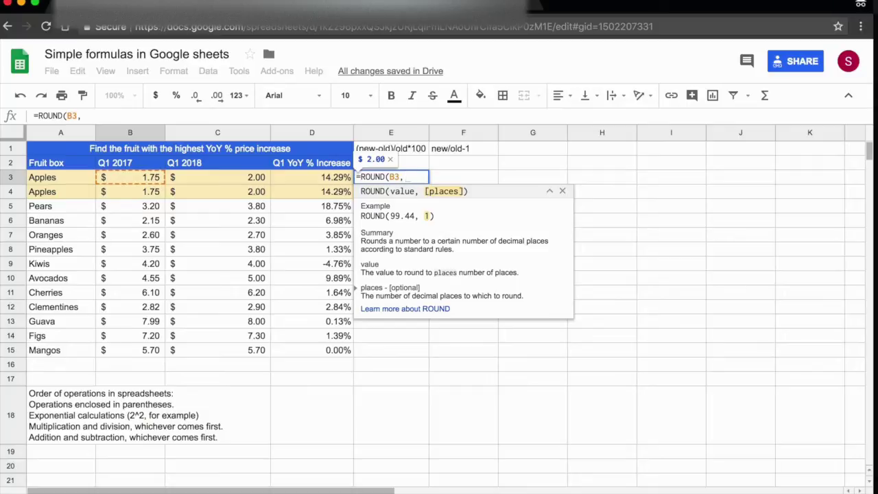
{"action": "type", "text": "0"}
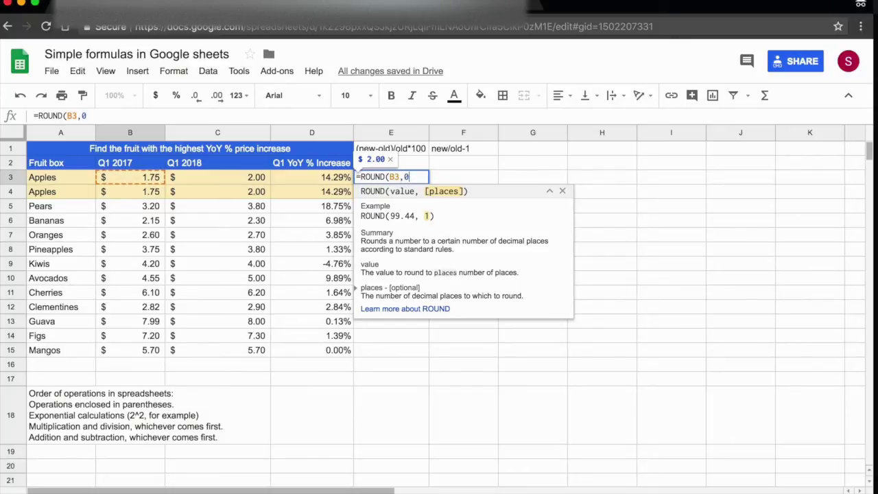
{"action": "key", "text": "Return"}
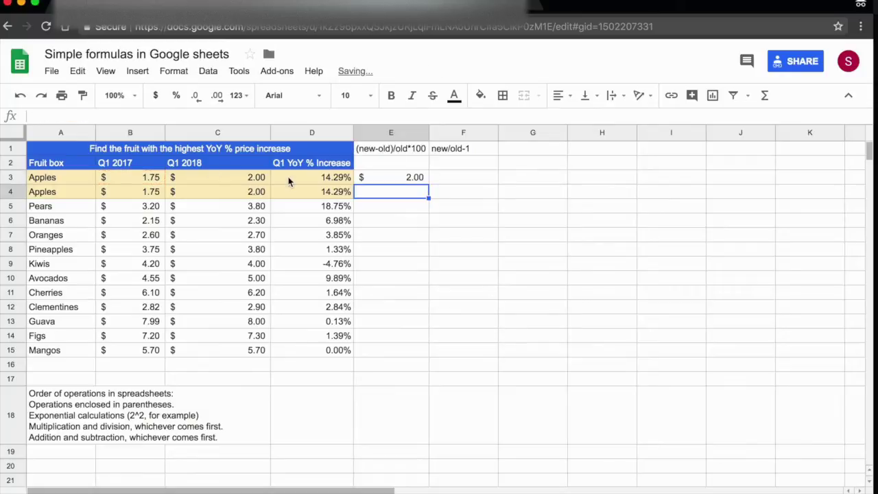
{"action": "left_click", "coordinate": [139, 177]}
{"action": "left_click", "coordinate": [406, 178]}
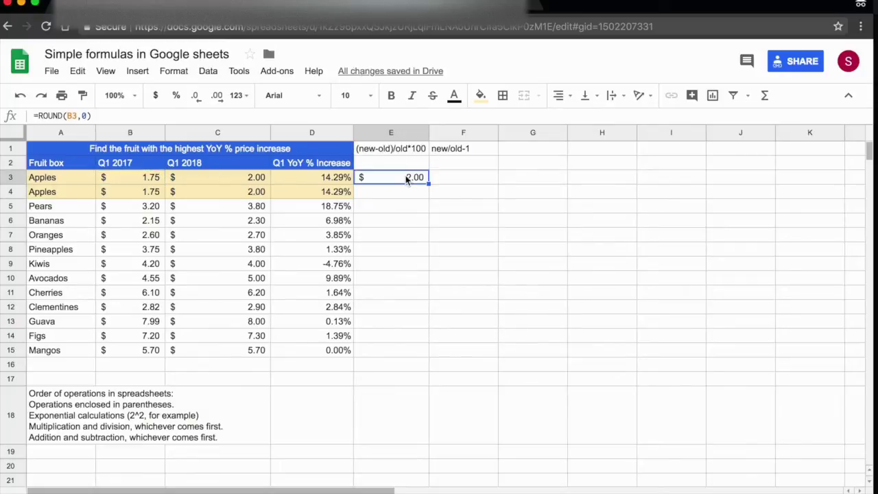
Enter the formula =E3/2 in cell F3 to divide the rounded price by two
{"action": "left_click", "coordinate": [470, 177]}
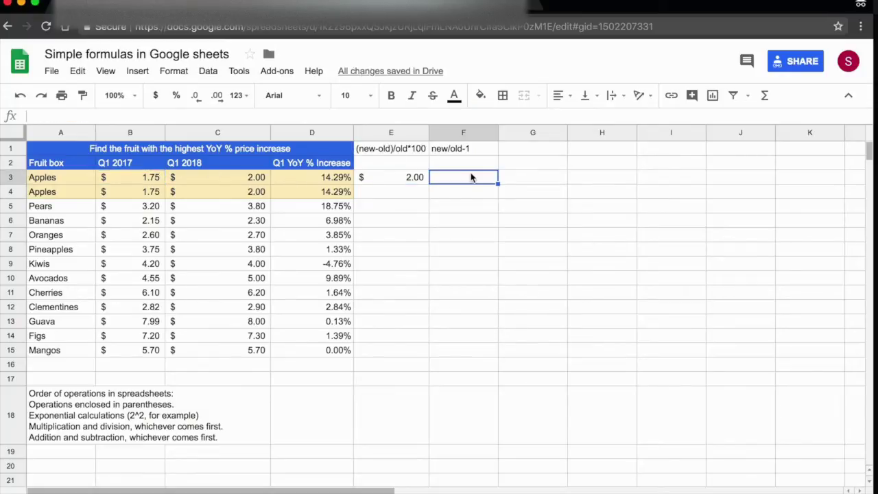
{"action": "left_click", "coordinate": [413, 180]}
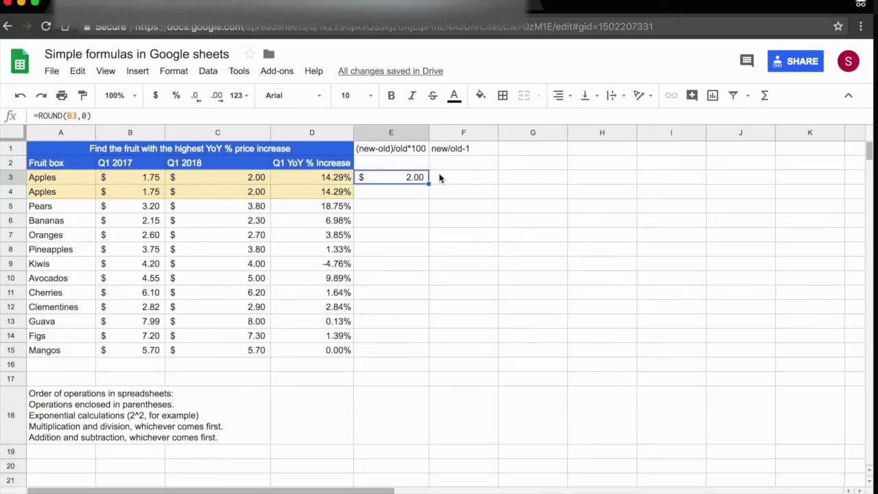
{"action": "left_click", "coordinate": [461, 179]}
{"action": "type", "text": "="}
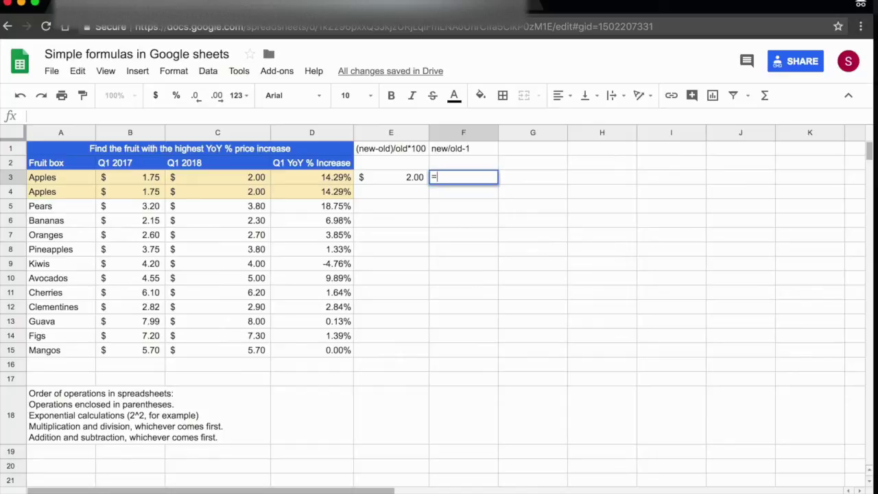
{"action": "left_click", "coordinate": [403, 180]}
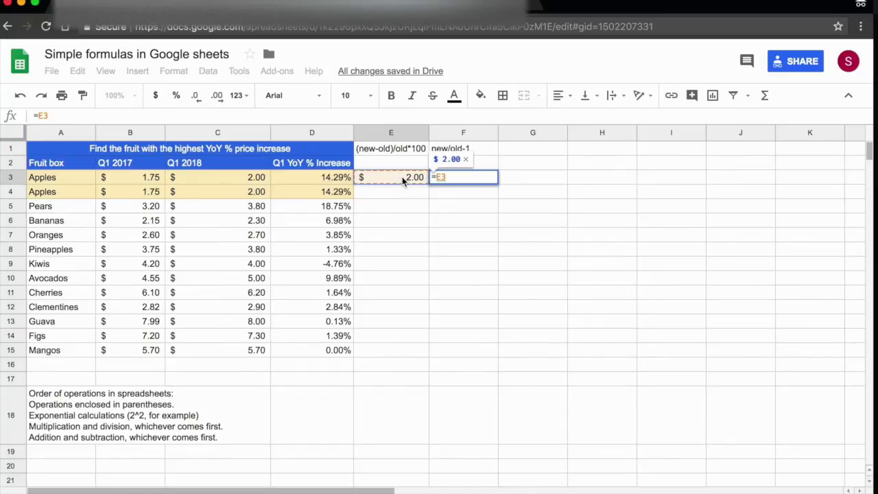
{"action": "type", "text": "/2"}
{"action": "key", "text": "Return"}
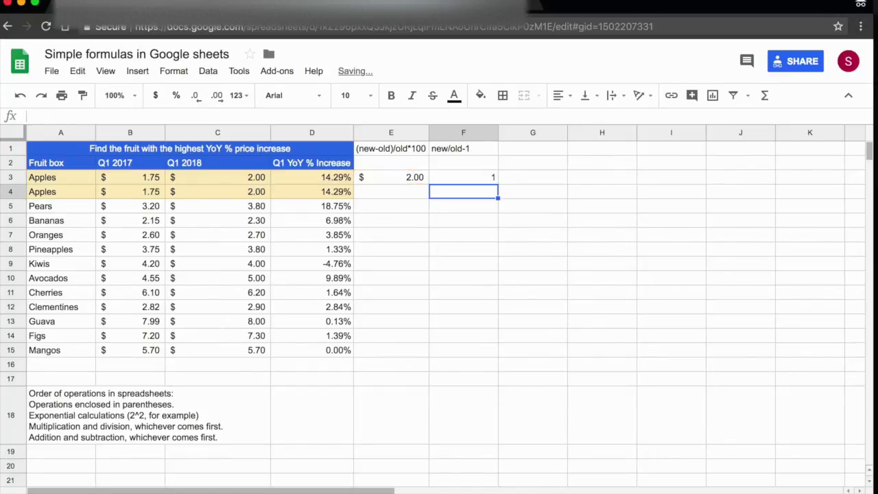
Compare the division results in column F with the contents of the source cells B3 and E3
{"action": "left_click", "coordinate": [483, 180]}
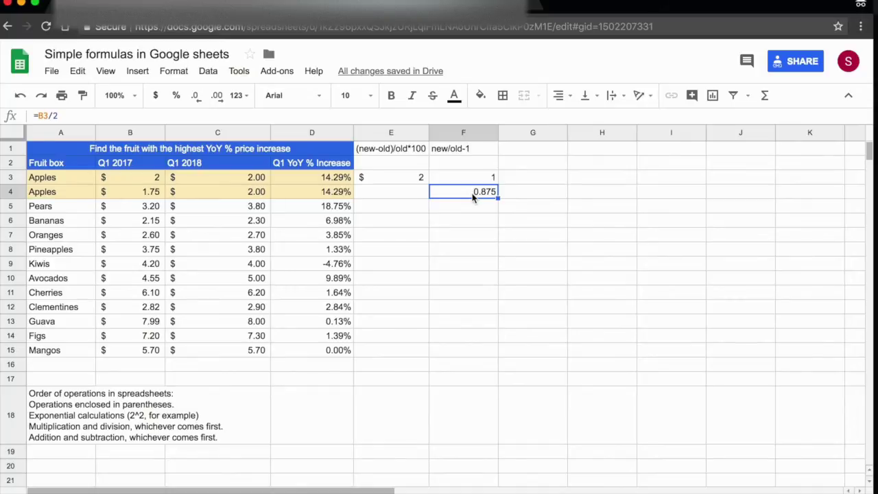
{"action": "left_click", "coordinate": [146, 178]}
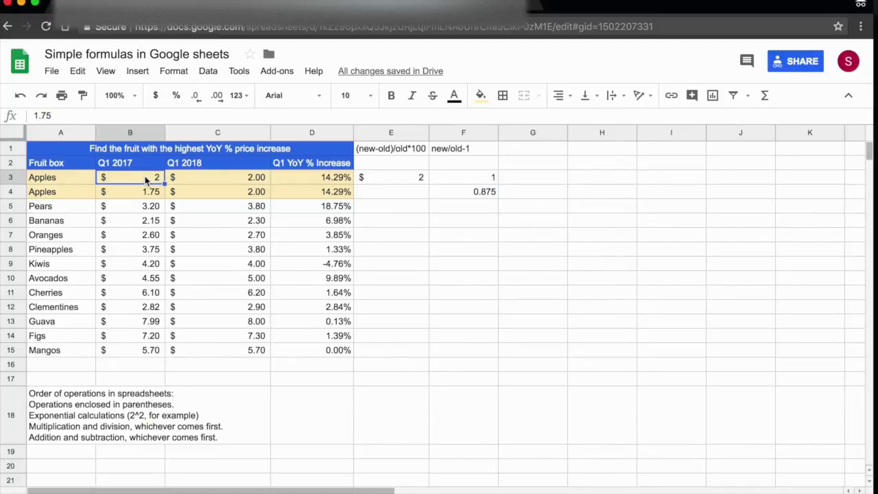
{"action": "left_click", "coordinate": [403, 178]}
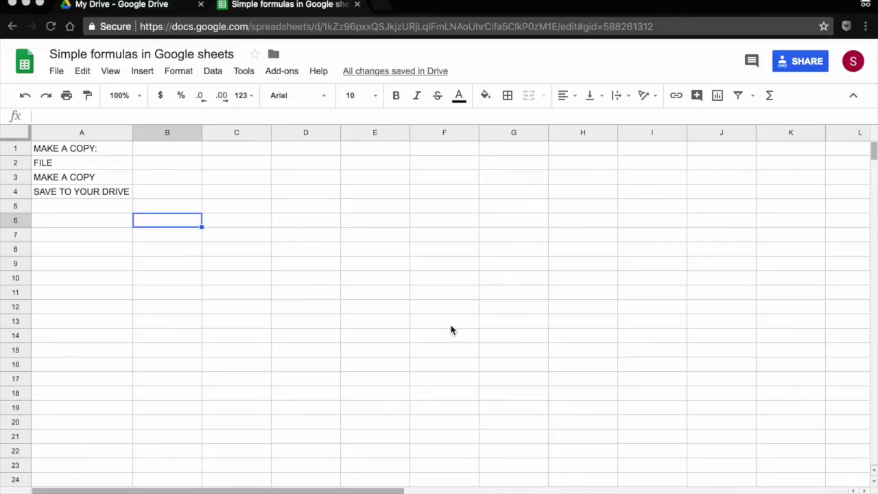
Start making a copy of the Simple formulas in Google sheets spreadsheet
{"action": "left_click", "coordinate": [56, 72]}
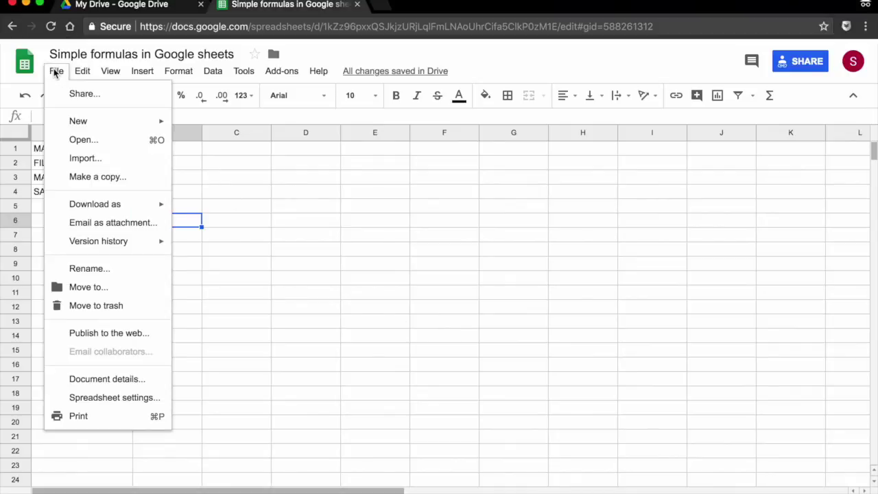
{"action": "left_click", "coordinate": [103, 177]}
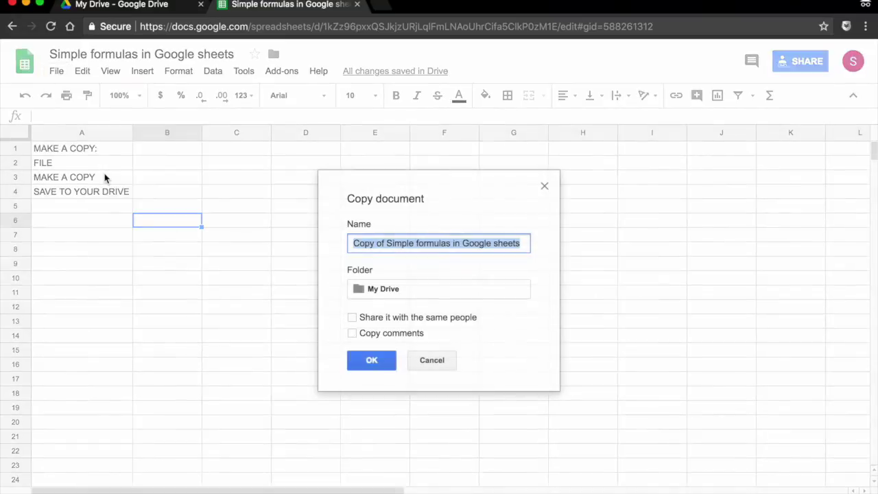